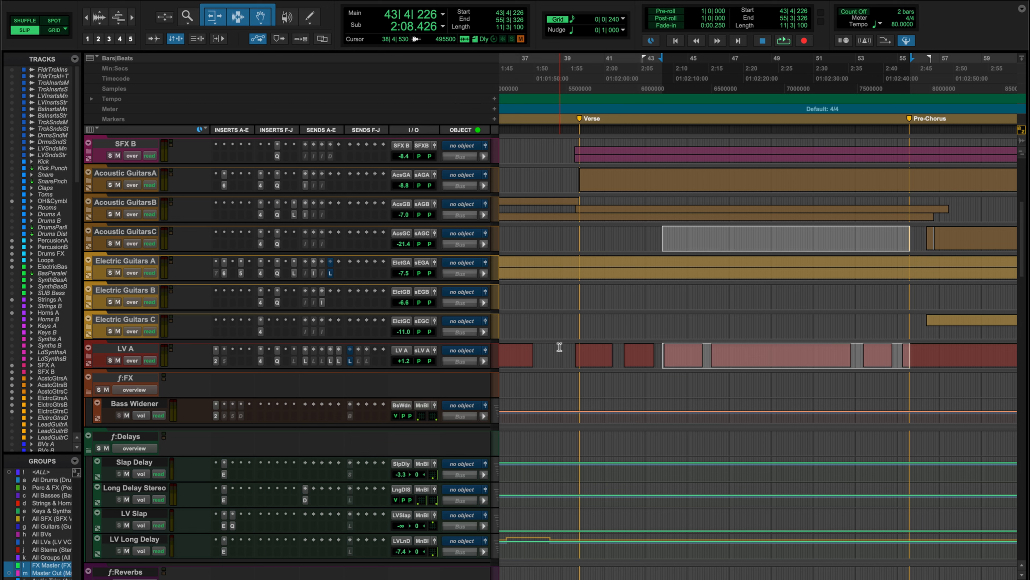
Play the selected passage and, in the mixer, mute every main bed output channel except L and R.
key("space")
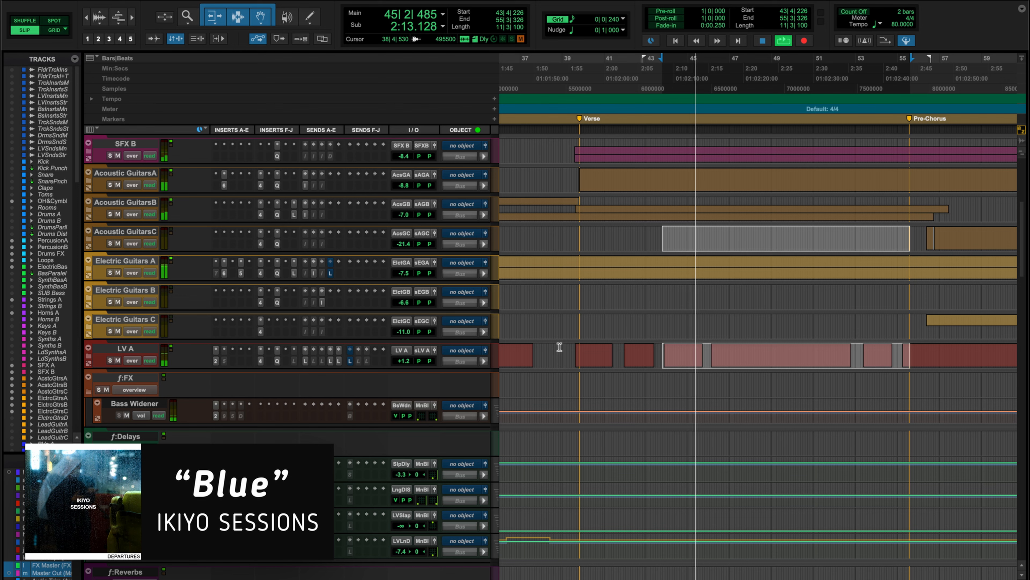
key("super+equal")
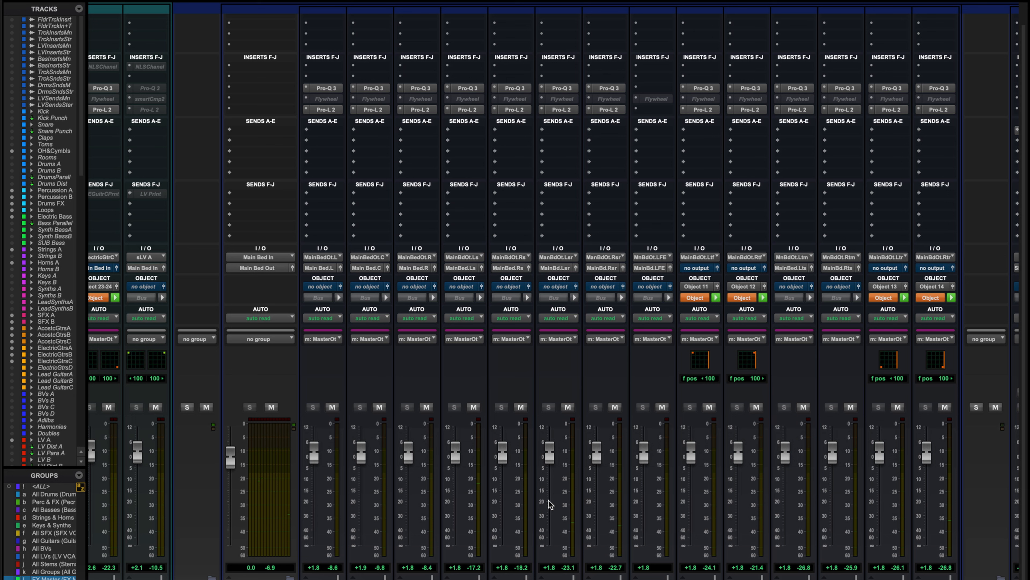
left_click(377, 407)
left_click(334, 407)
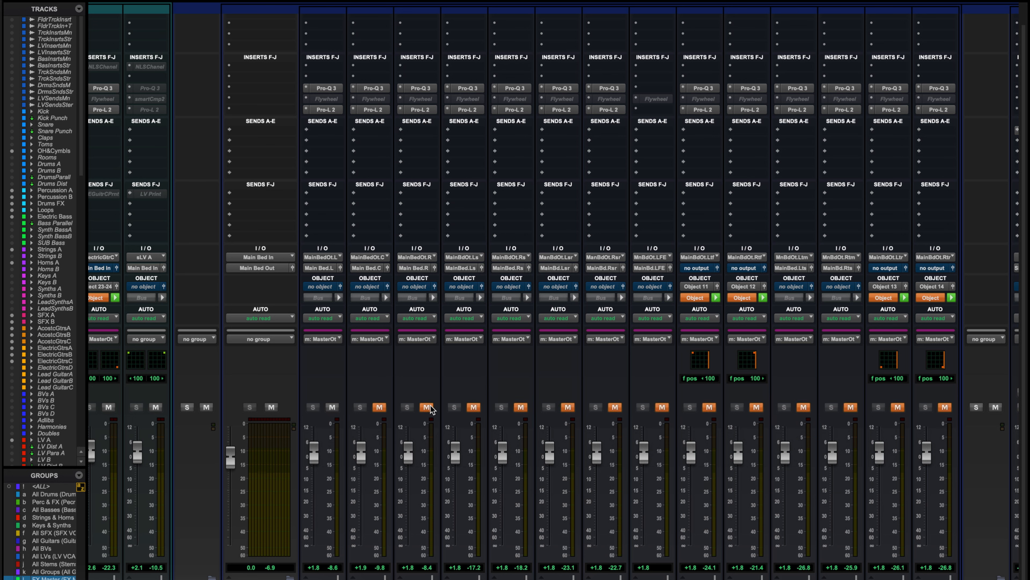
left_click(429, 408)
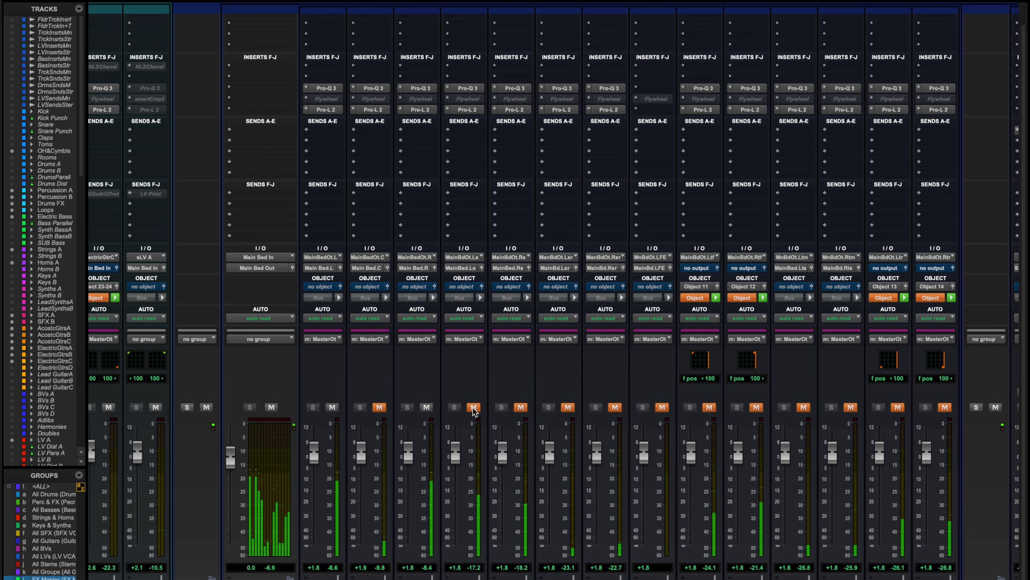
Bring the side and rear surround outputs Lss, Rss, Lsr and Rsr back in by unmuting them during playback.
left_click(521, 407)
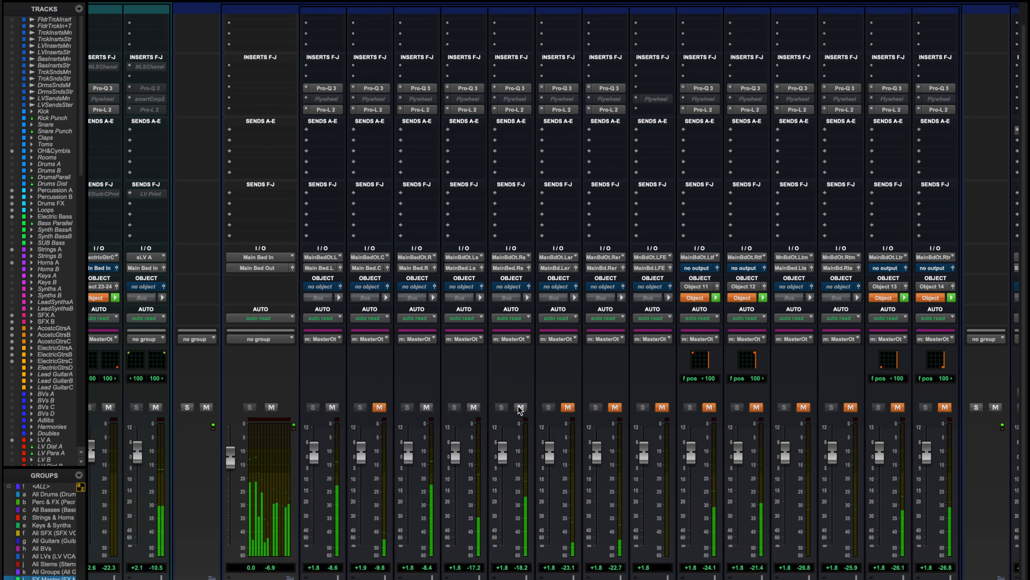
left_click(567, 407)
left_click(609, 407)
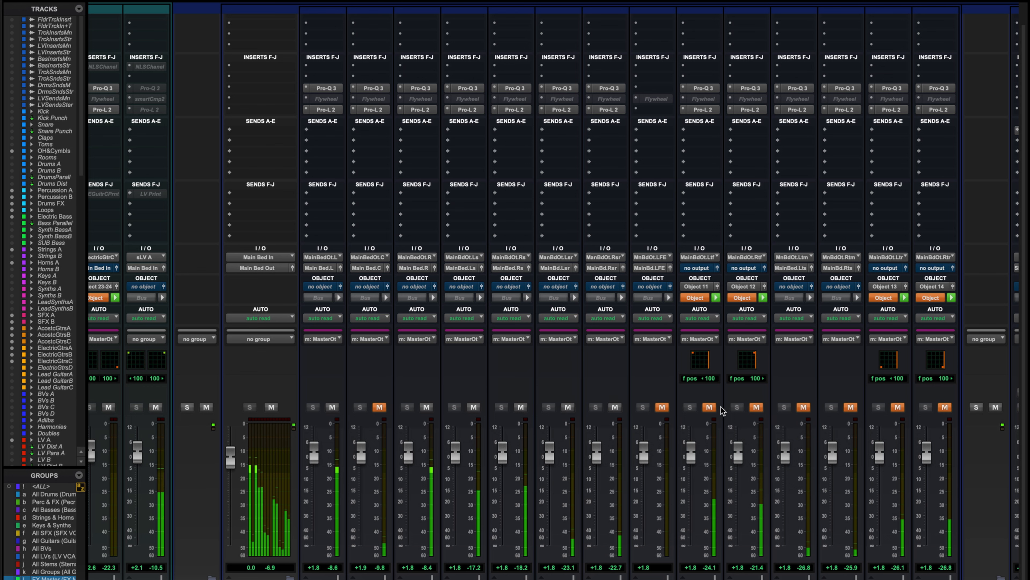
Unmute the overhead outputs Ltf, Rtf, Ltm, Rtm, Ltr and Rtr while the passage plays.
left_click(709, 407)
left_click(756, 407)
left_click(803, 407)
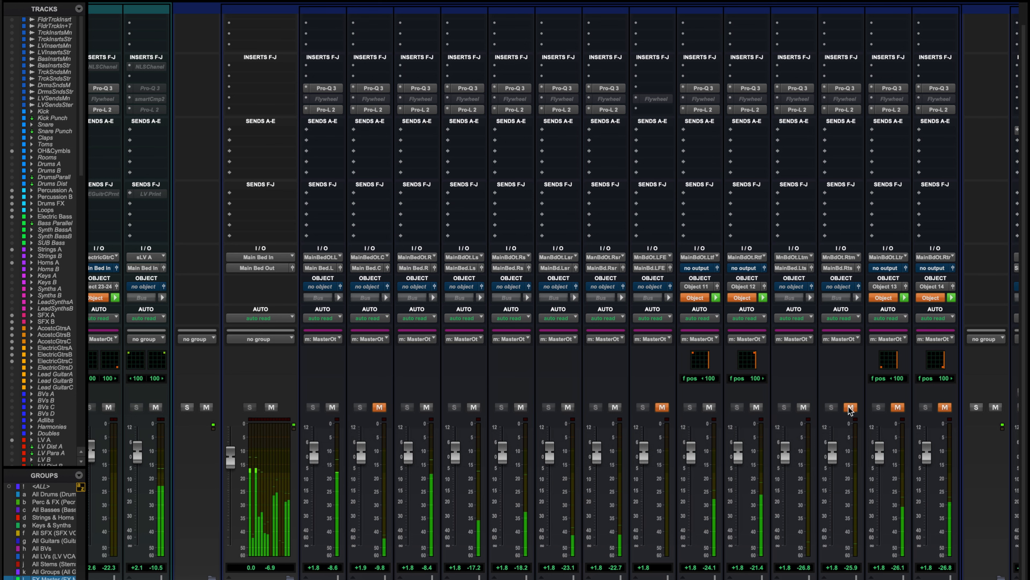
left_click(850, 407)
left_click(897, 407)
left_click(944, 407)
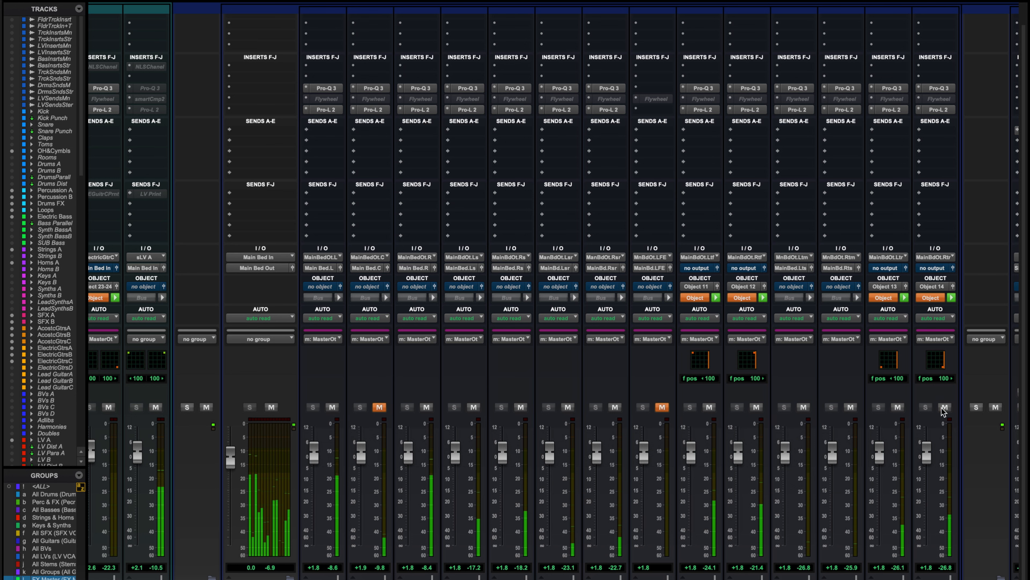
Unmute the LFE and C outputs to hear the full main bed, and stop playback.
left_click(662, 407)
left_click(379, 407)
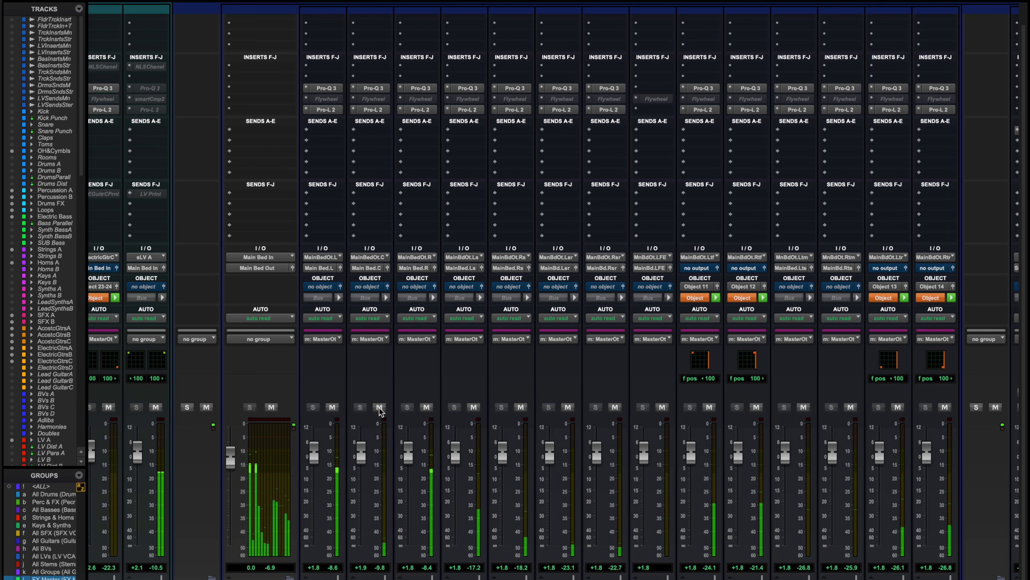
key("space")
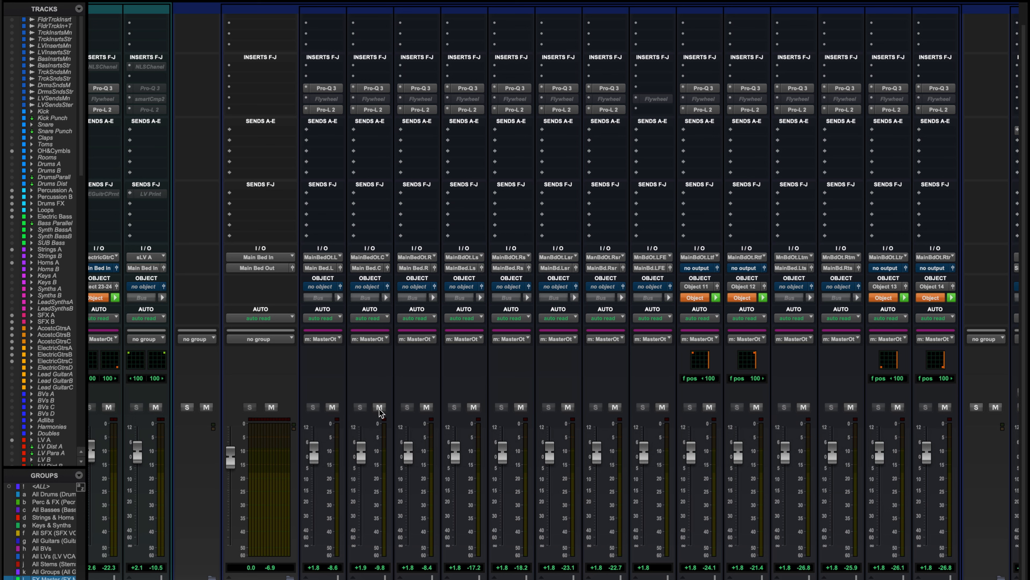
Mute all main bed outputs, start playback to audition the center, and restore the muted channels.
left_click(379, 407)
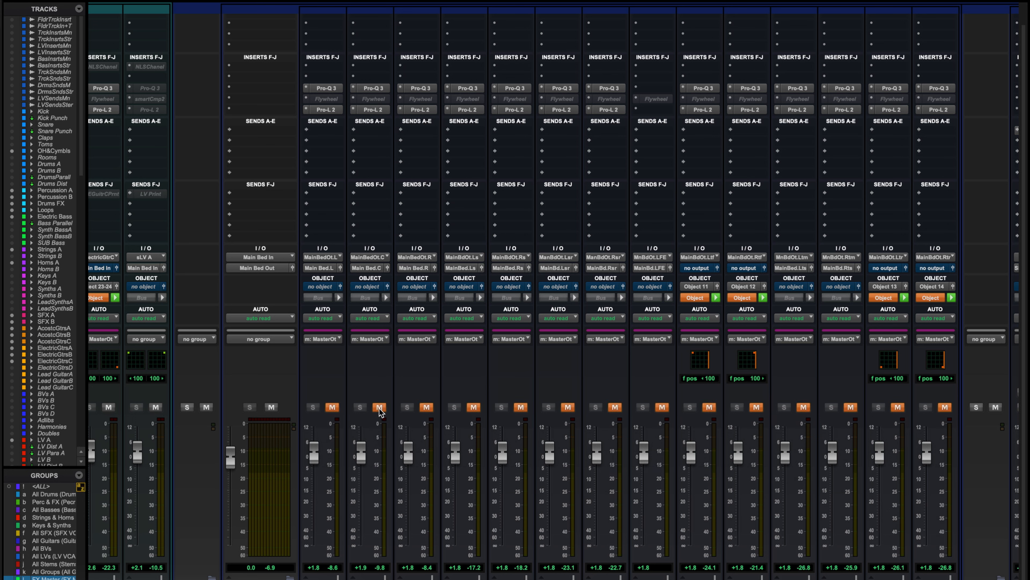
key("space")
left_click(380, 407)
Narrow the sLV A stem's linked left-right panning to -16 and 16 and lower its level to -2.0 dB.
scroll(380, 410, "left", 3)
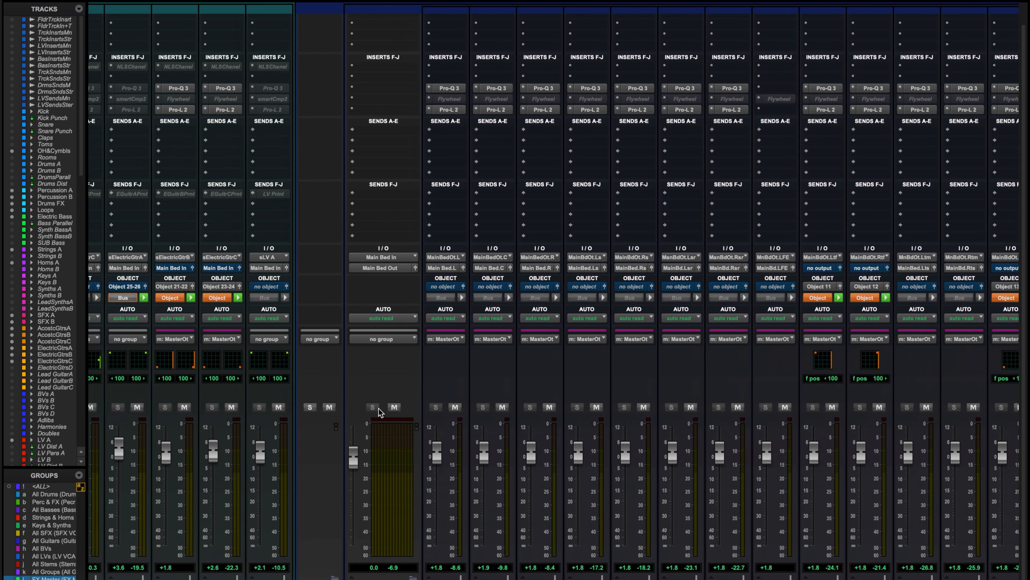
scroll(378, 411, "left", 2)
left_click(318, 268)
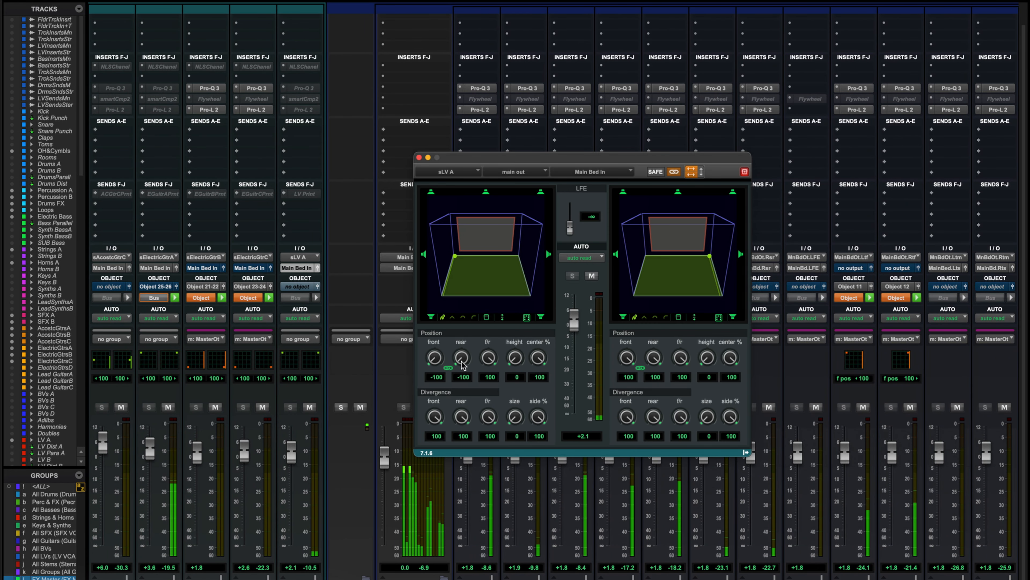
left_click_drag(463, 364, 460, 324)
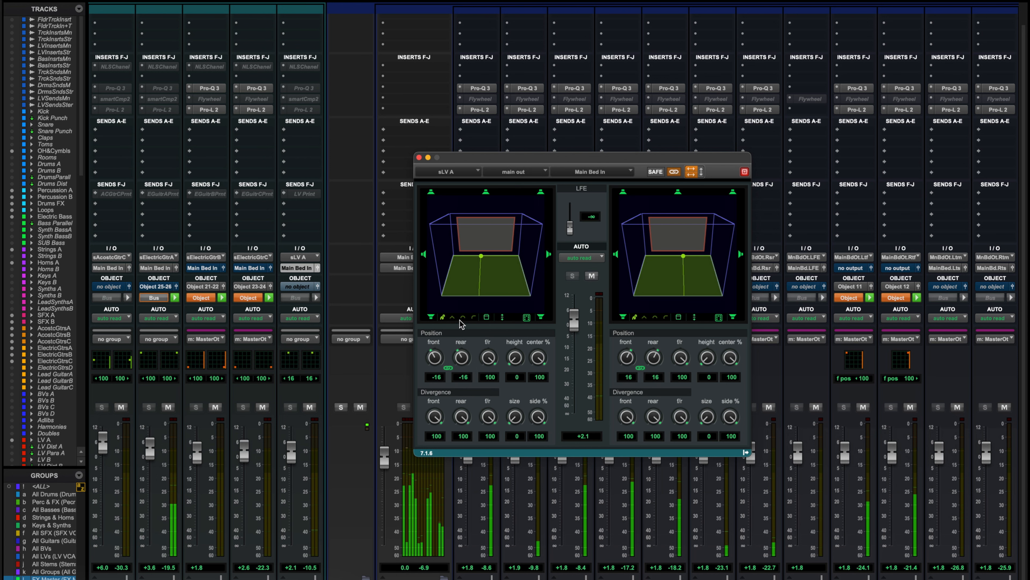
left_click_drag(574, 319, 576, 342)
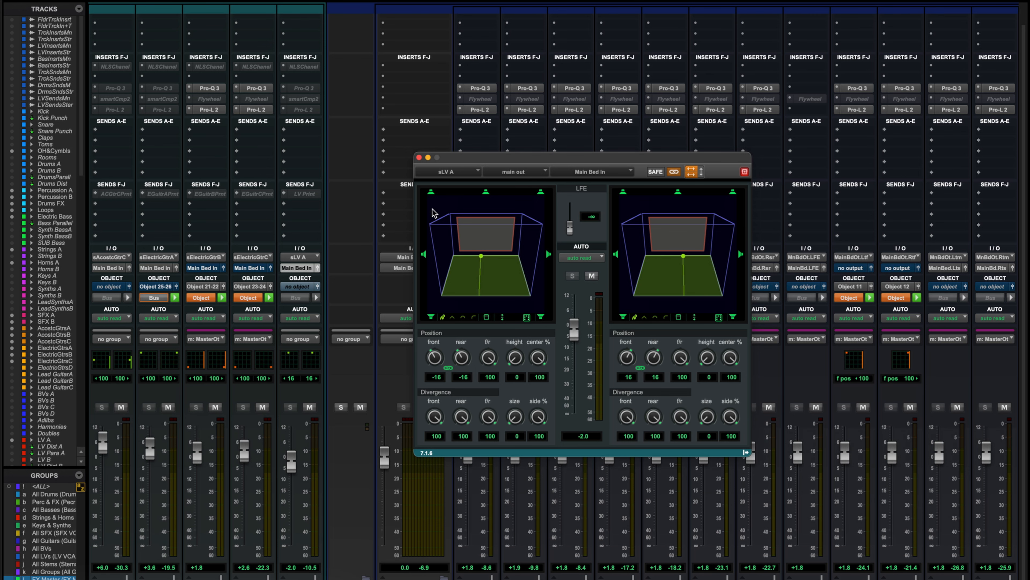
left_click(419, 156)
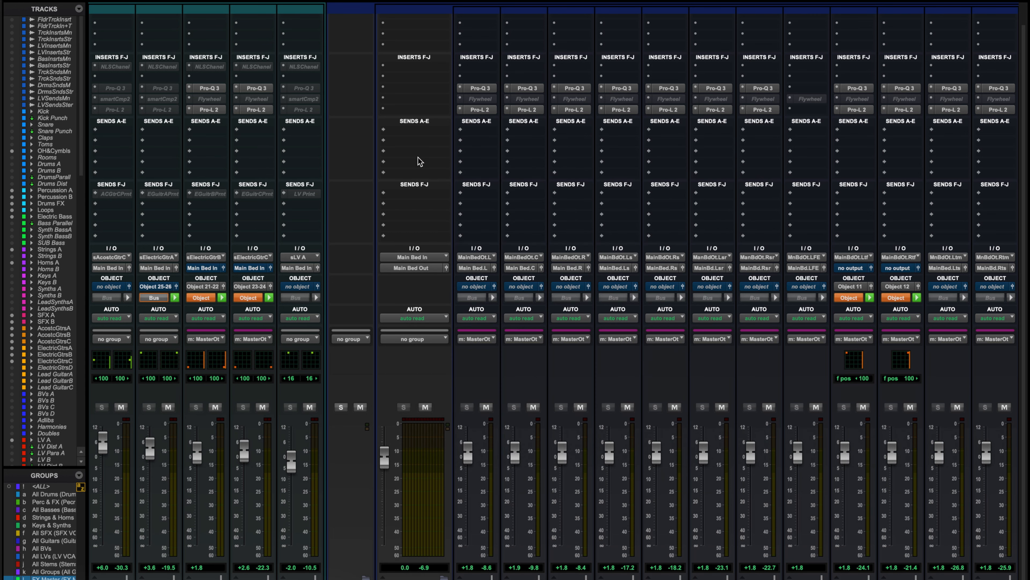
Mute every main bed output except C and play the passage to hear the center channel alone.
left_click(534, 407, "alt+shift")
left_click(534, 407)
key("space")
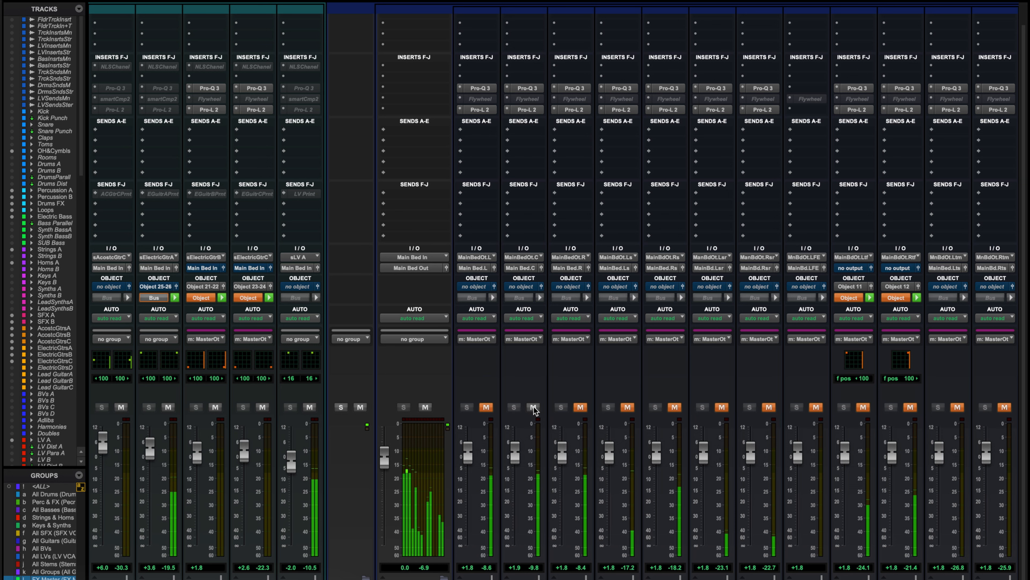
Mute C, unmute L and R, and play the passage through only those two outputs.
left_click(533, 406)
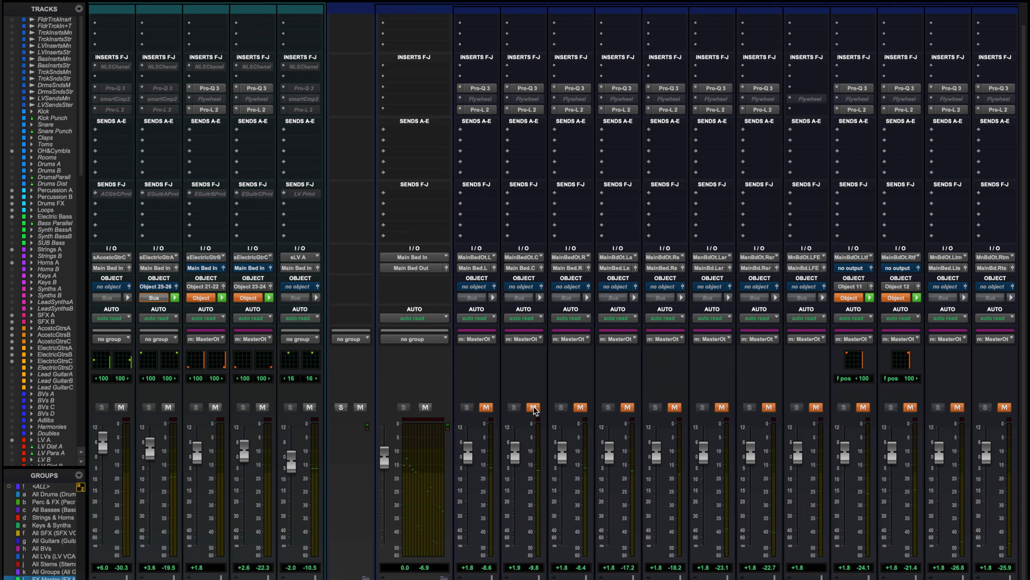
left_click(485, 407)
left_click(581, 408)
key("space")
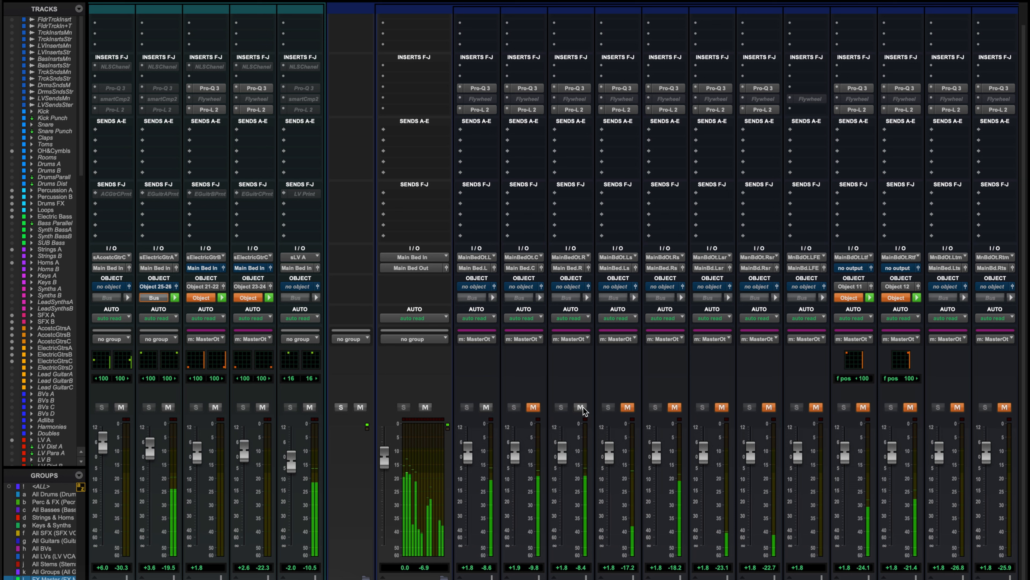
key("space")
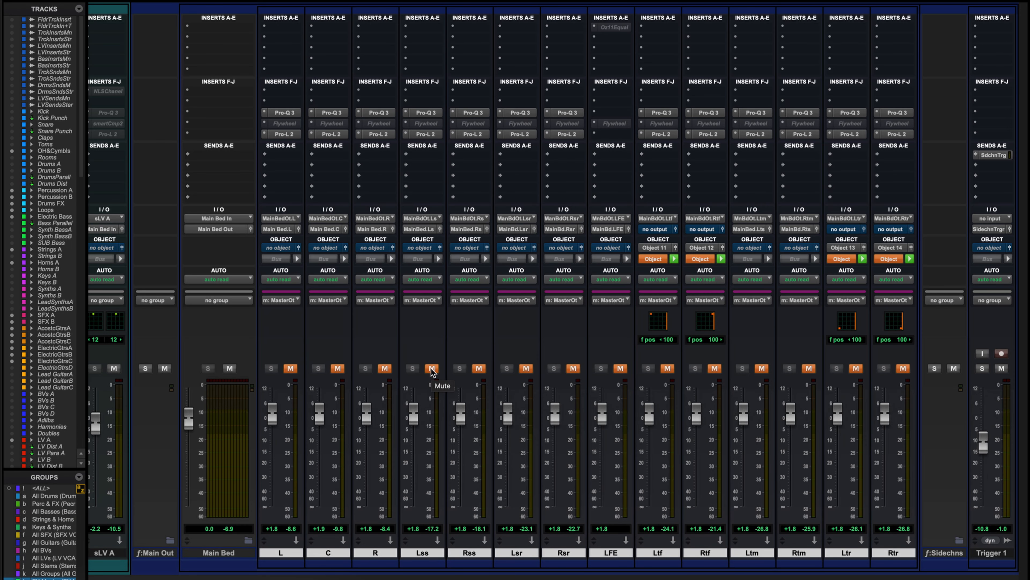
Audition the side surrounds Lss and Rss, and switch to playing only L and R for comparison.
left_click(432, 368)
left_click(479, 368)
left_click(431, 368)
left_click(386, 368)
key("space")
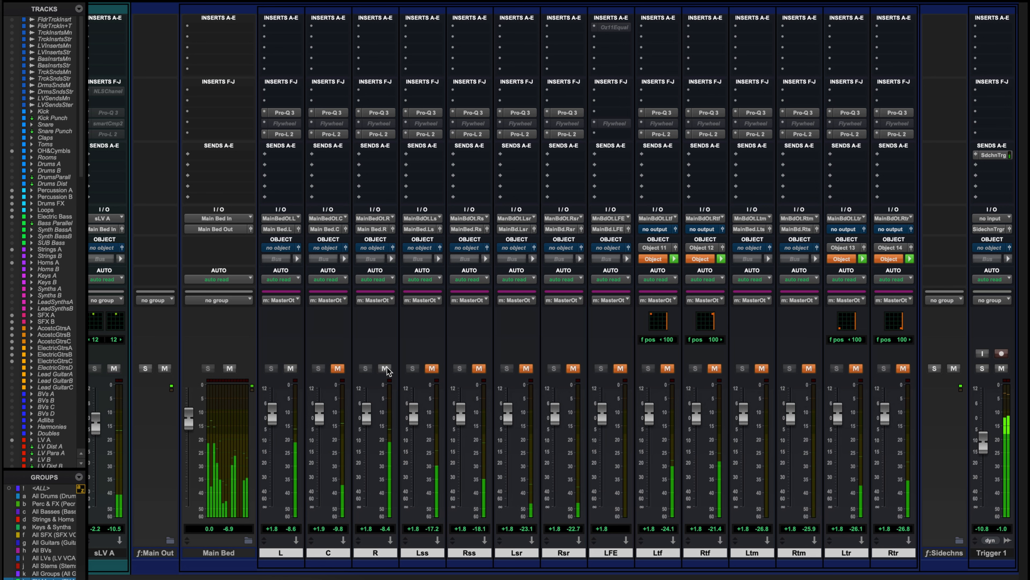
key("space")
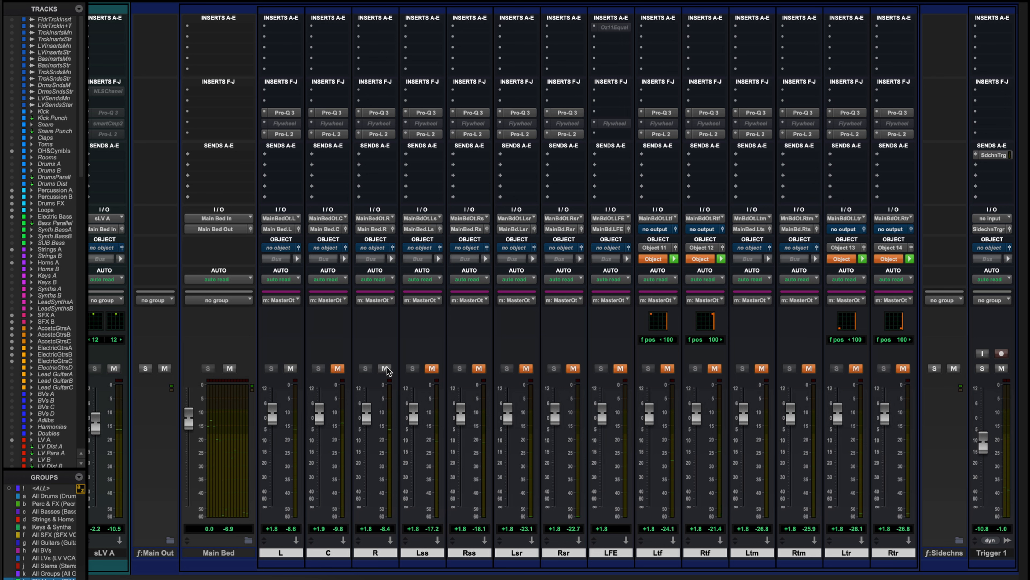
Mute L and R, audition only the rear surrounds Lsr and Rsr, and mute both again.
left_click(289, 368)
left_click(525, 368)
left_click(576, 368)
left_click(575, 369)
left_click(576, 369)
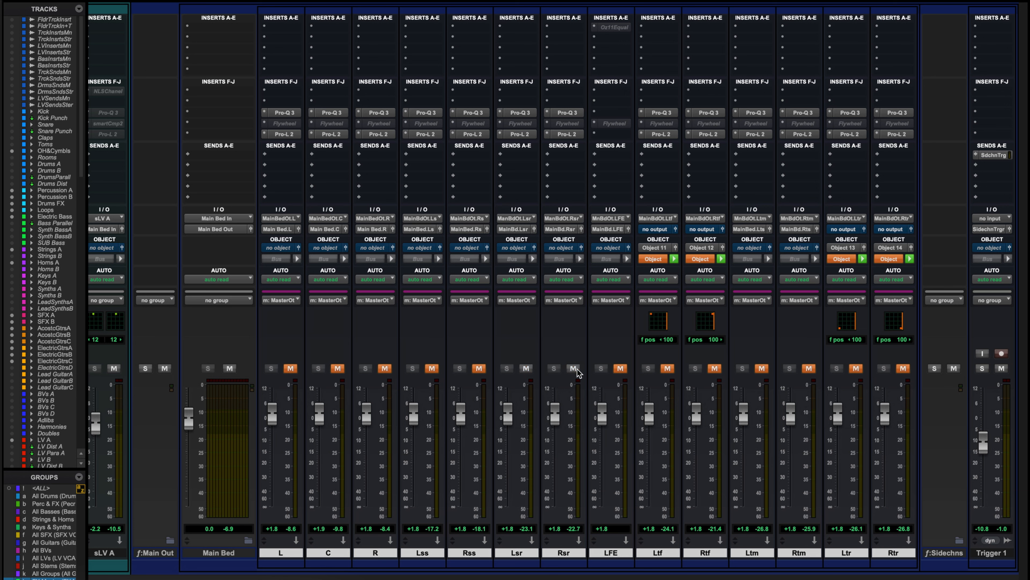
key("space")
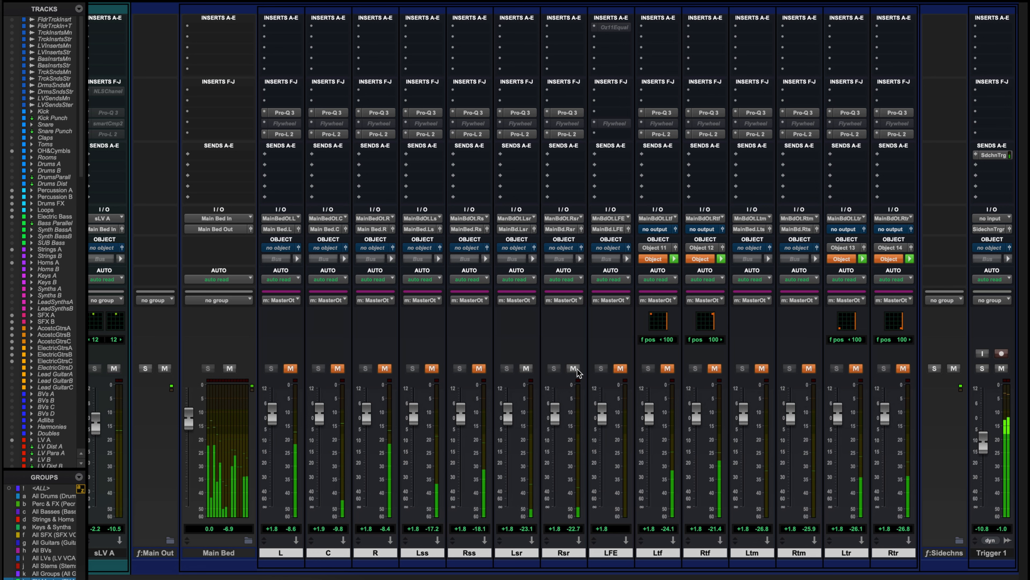
left_click(573, 369)
left_click(526, 368)
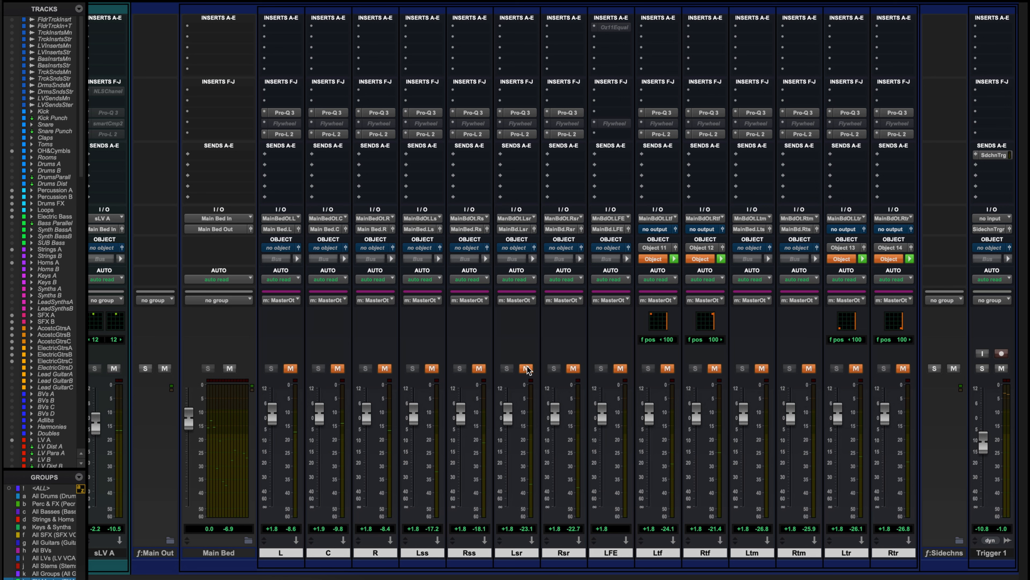
left_click(667, 368)
left_click(714, 368)
left_click(762, 368)
left_click(809, 368)
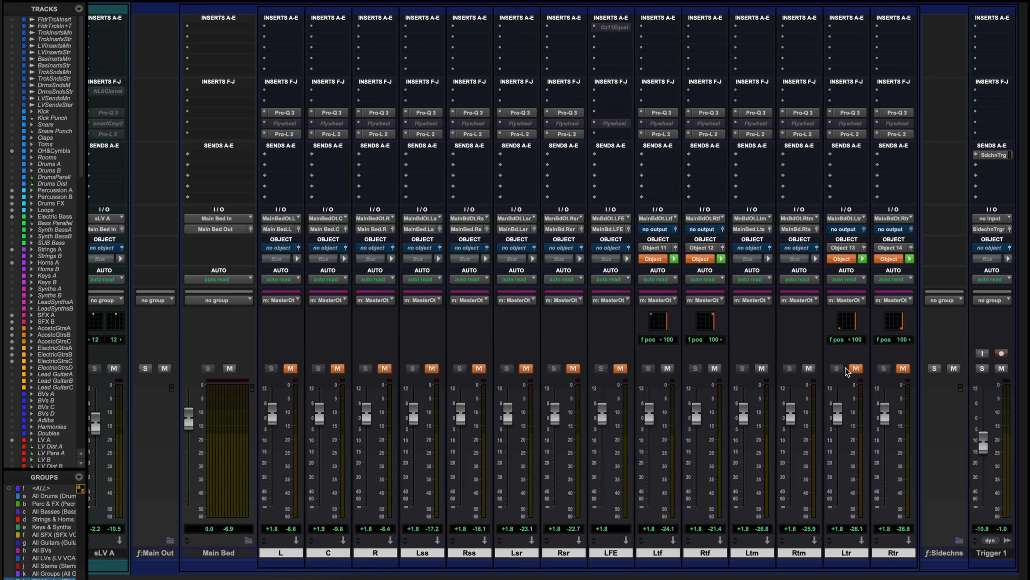
left_click(856, 368)
left_click(903, 368)
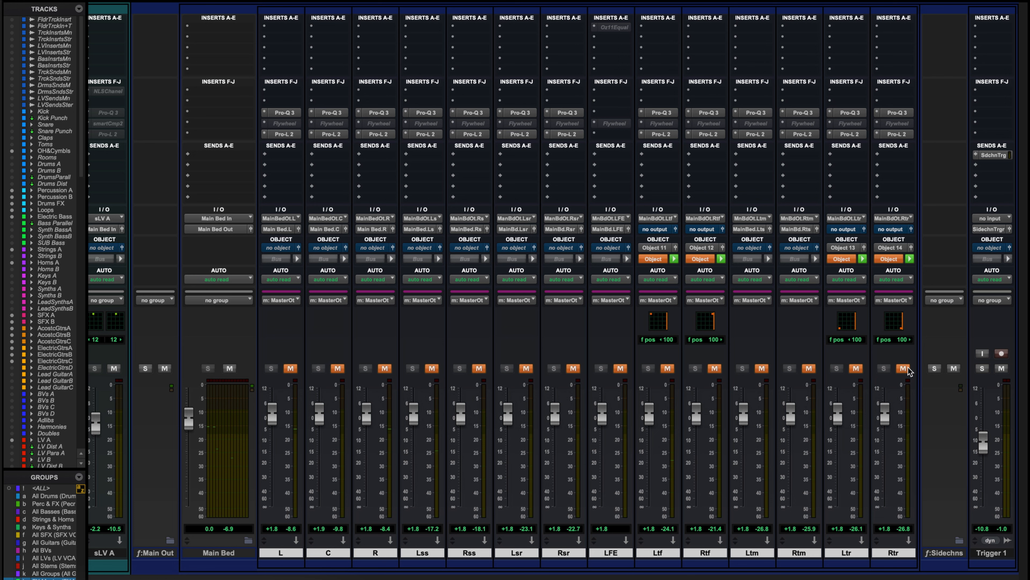
Unmute the main bed outputs L, C, R, Lss and Rss.
left_click_drag(290, 368, 480, 370)
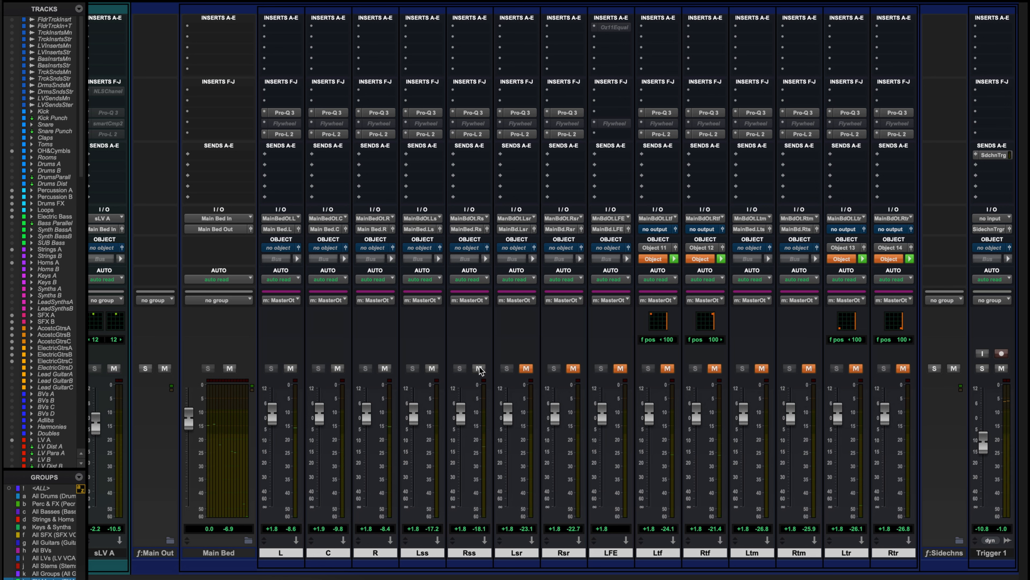
Widen the sLV A stem's linked left-right panning to -96 and 96 and raise its level to +0.7 dB.
scroll(480, 366, "left", 5)
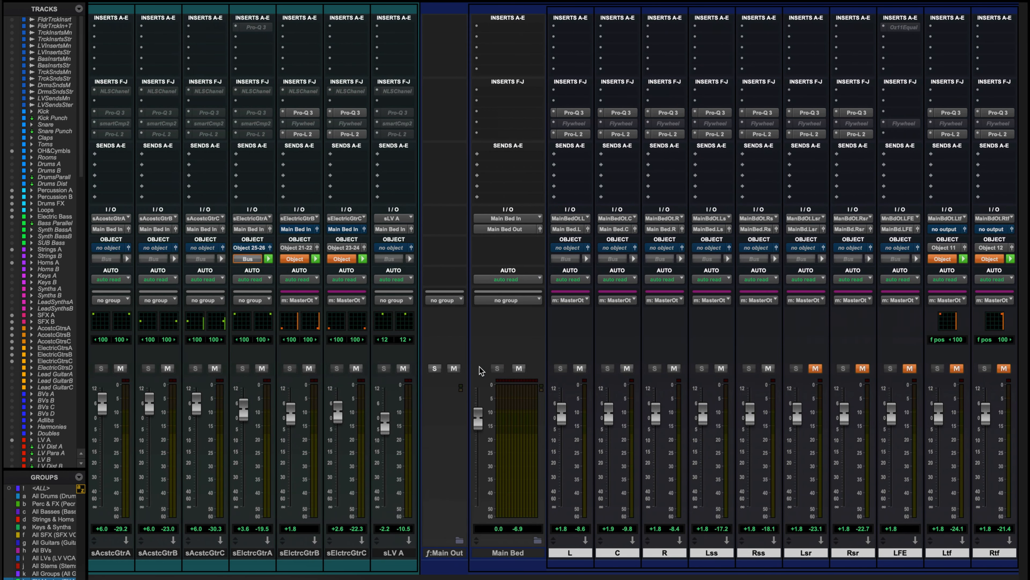
left_click(412, 229)
left_click_drag(461, 357, 469, 400)
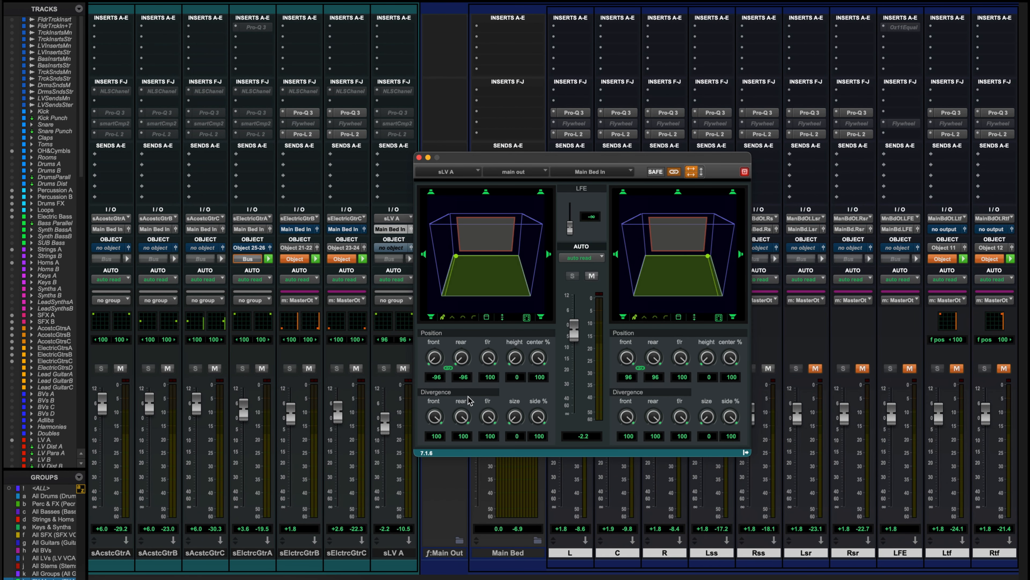
left_click_drag(574, 338, 572, 329)
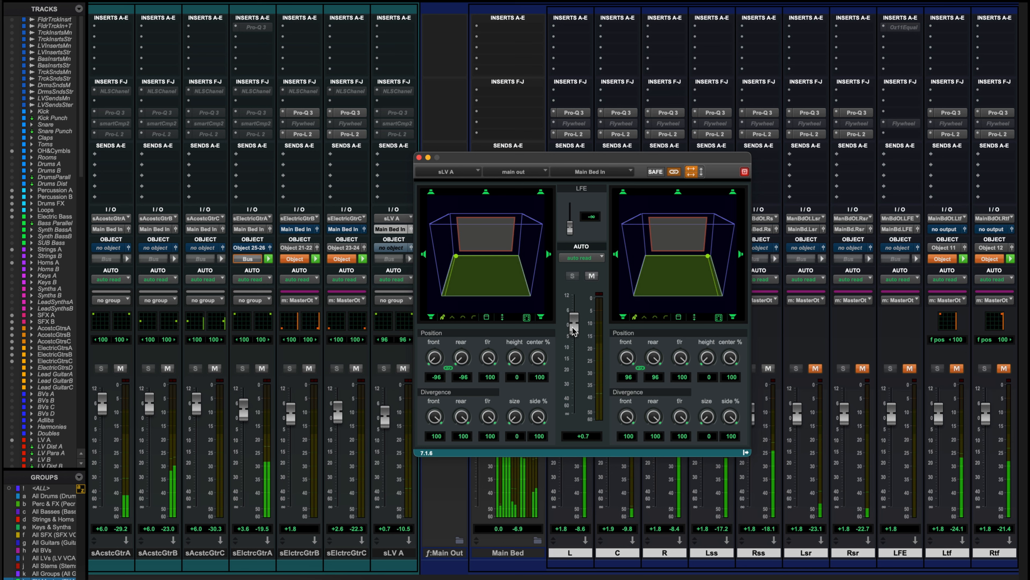
left_click(419, 158)
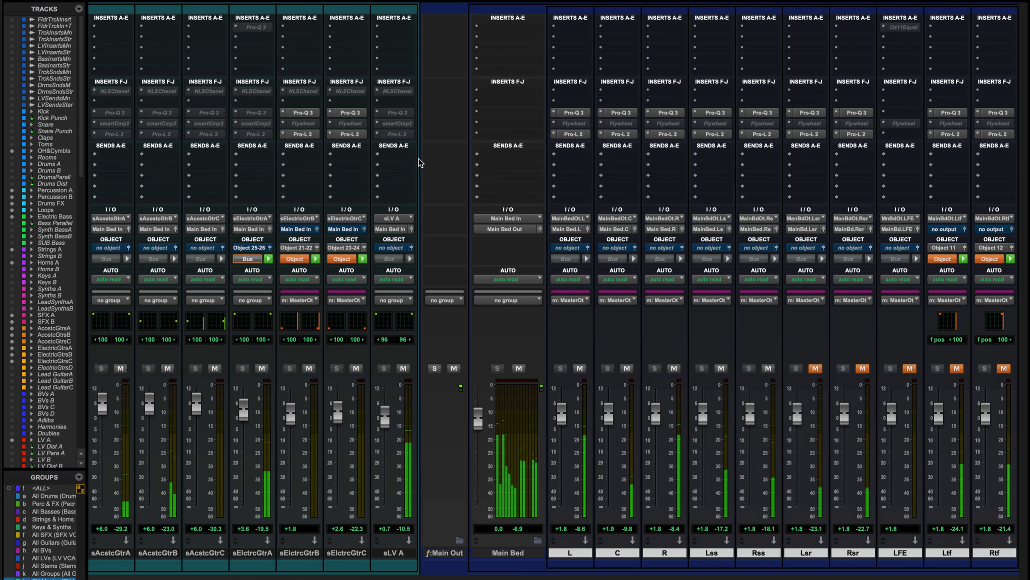
Mute all main bed outputs except L and R during playback to audition the widened vocal stem.
left_click(627, 369, "alt+shift")
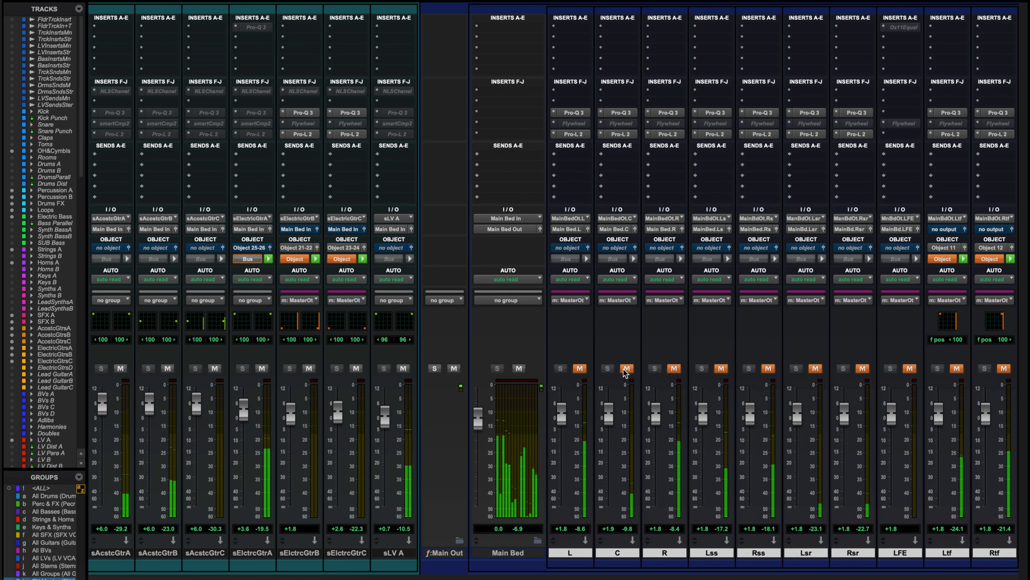
left_click(579, 369)
left_click(672, 368)
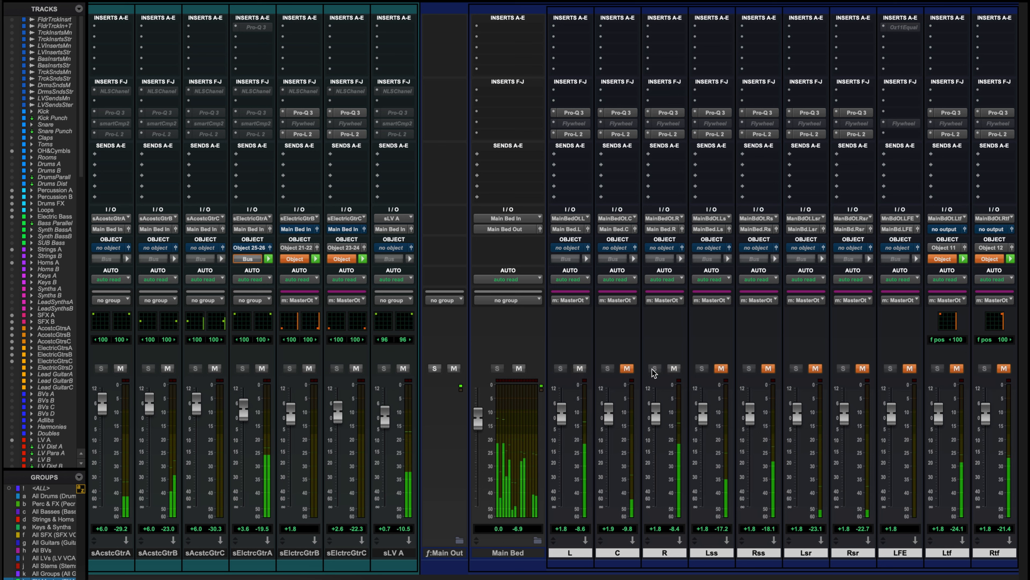
Unmute C and mute L and R so that only the center output plays.
left_click(627, 369)
left_click(580, 369)
left_click(673, 368)
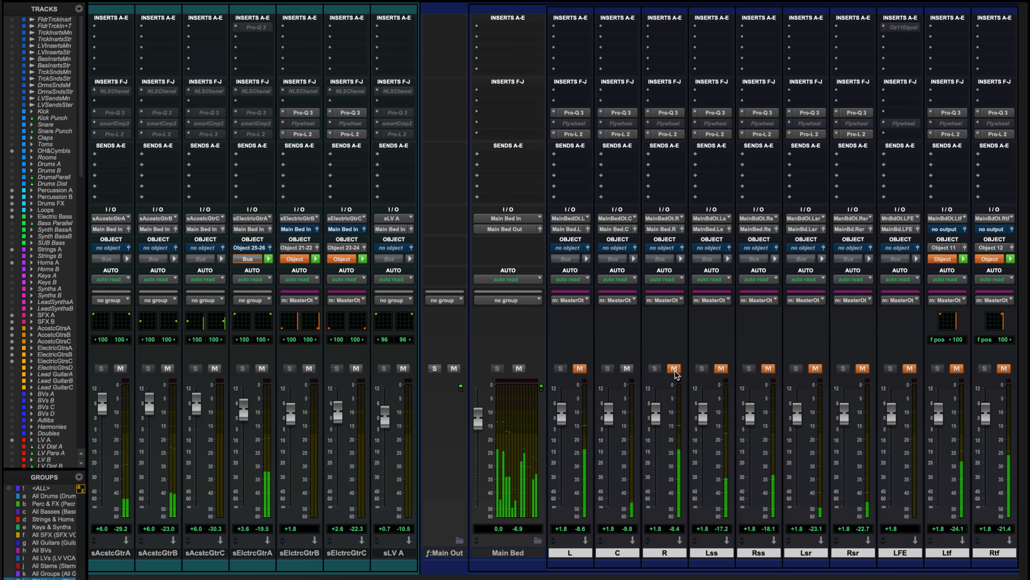
Stop playback and unmute the main bed outputs L, R, Lss and Rss alongside C before resuming playback.
key("space")
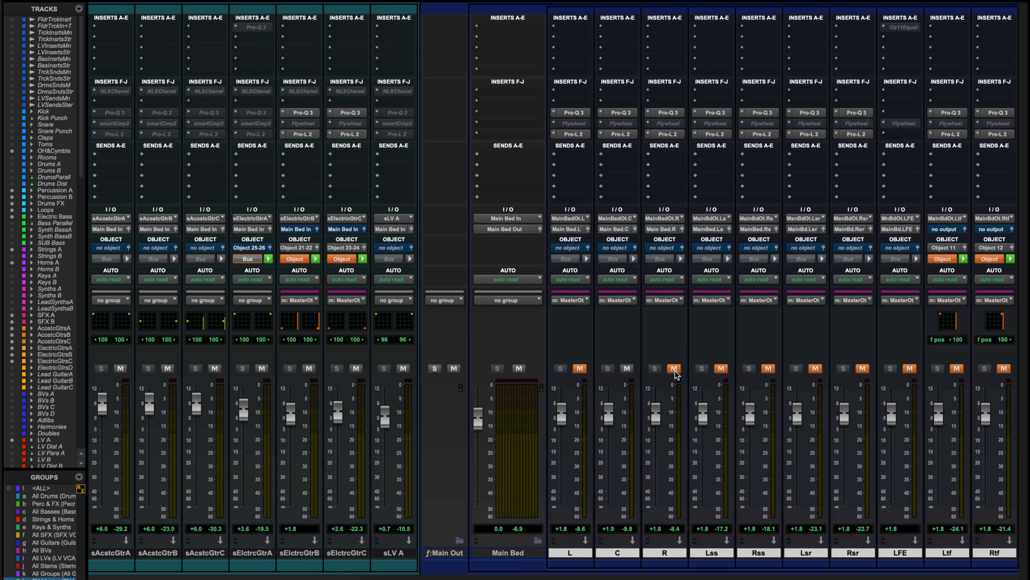
left_click(586, 369)
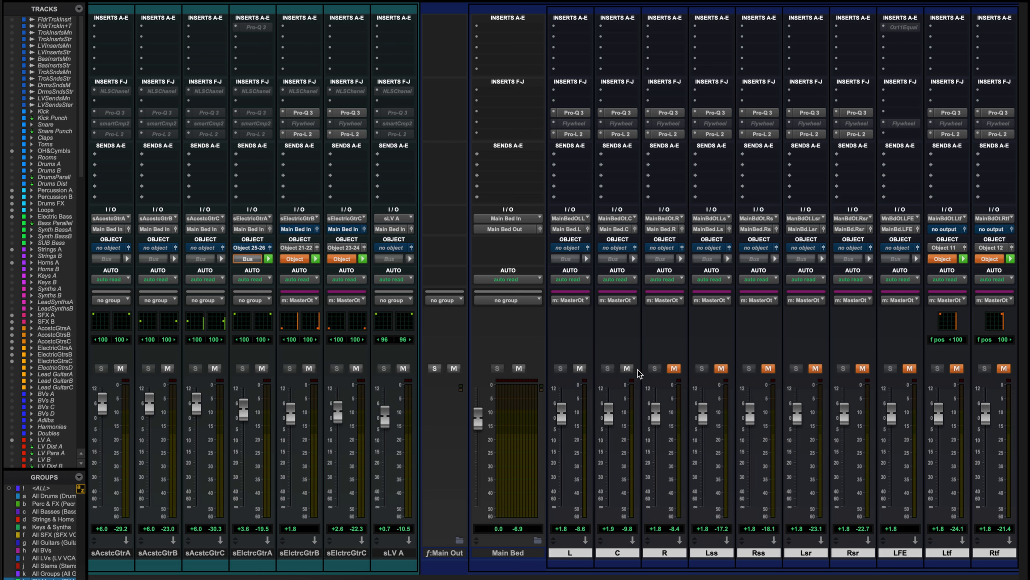
left_click(674, 369)
left_click(721, 368)
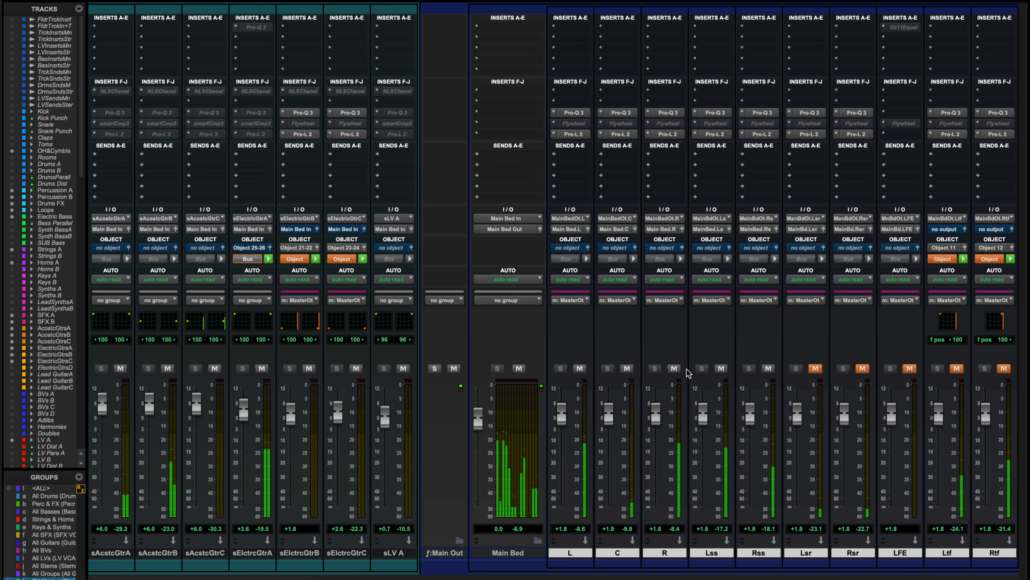
Toggle the C output's mute repeatedly during playback to compare the wide-panned vocal with and without the center channel.
left_click(628, 369)
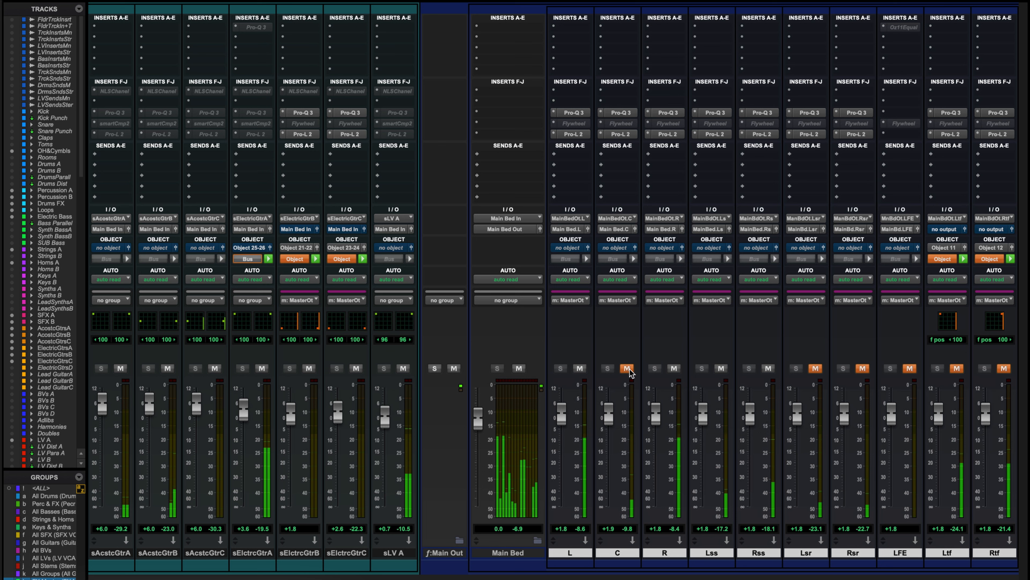
left_click(628, 369)
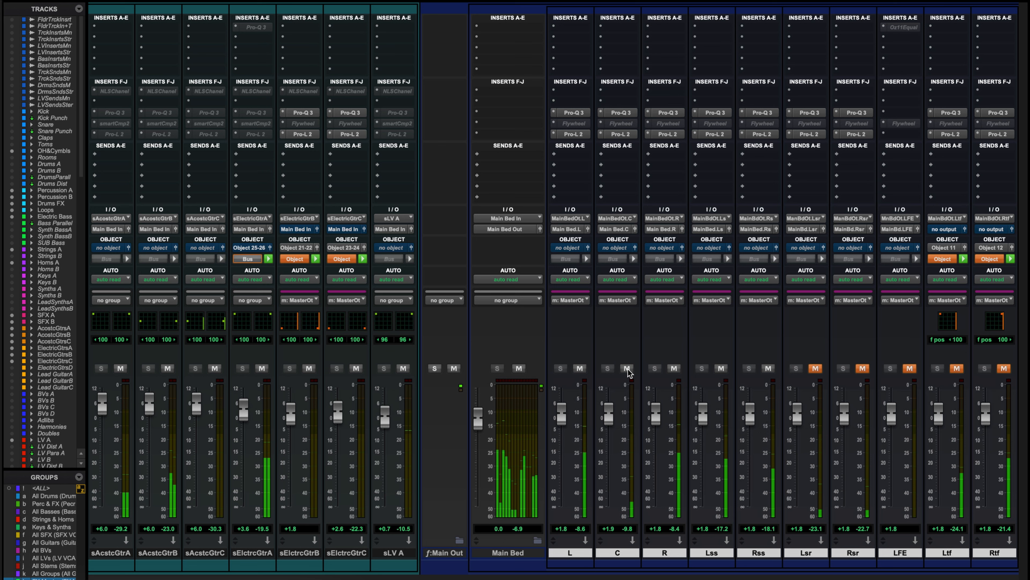
left_click(627, 369)
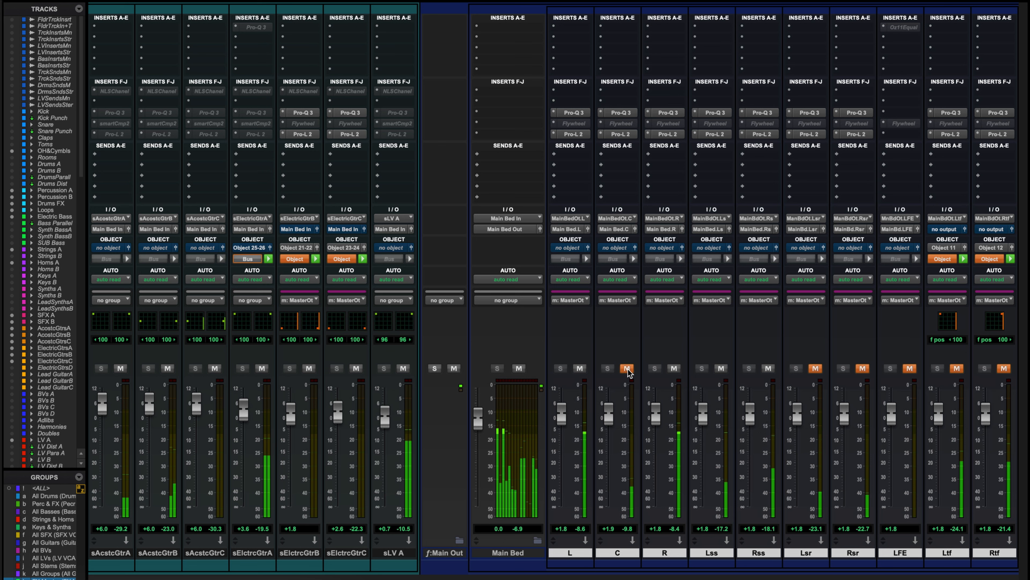
left_click(627, 369)
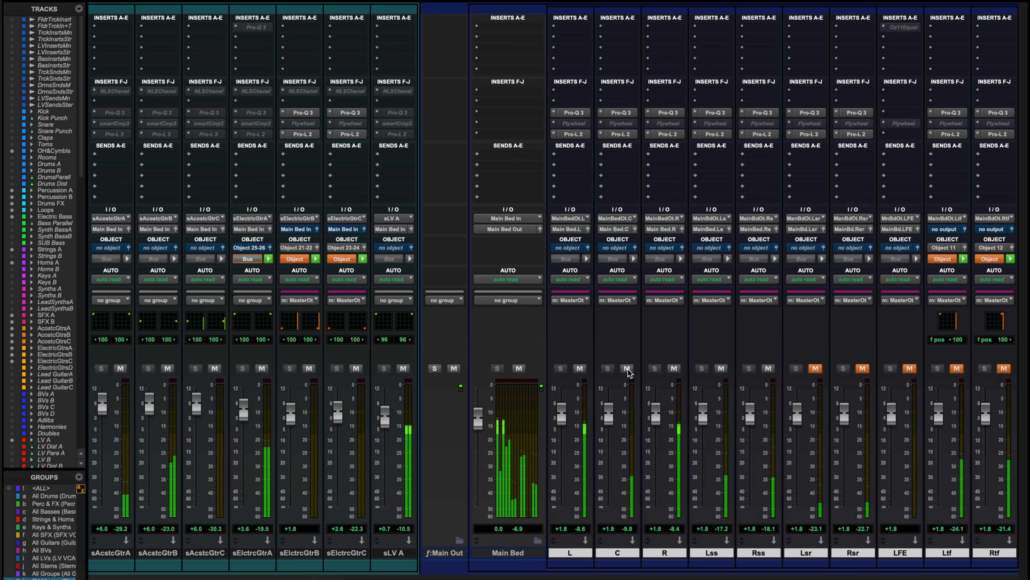
left_click(627, 368)
left_click(627, 368)
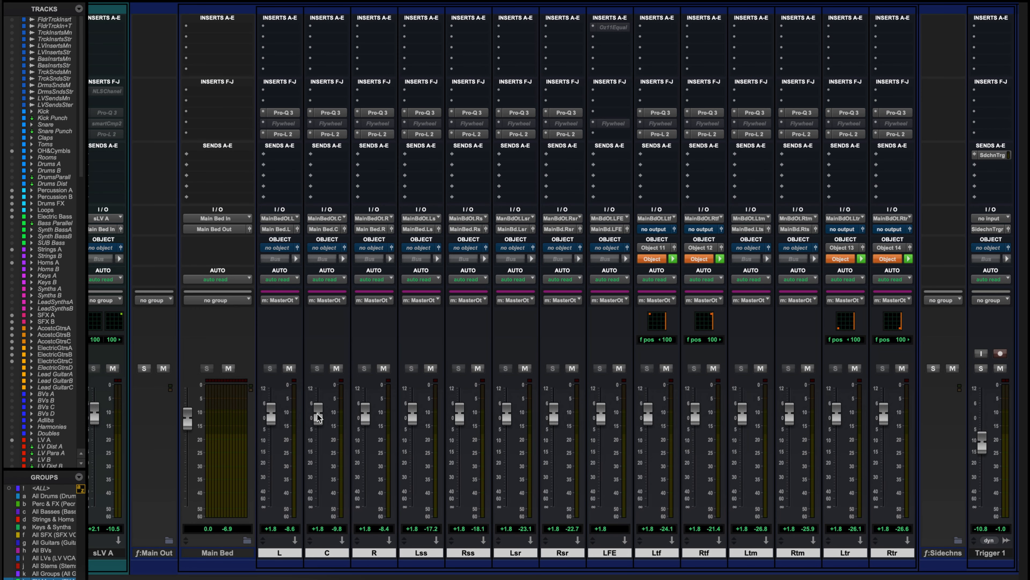
Start playback with all main bed outputs except C muted, and raise the LV Slap return's level to -22.6 dB.
key("space")
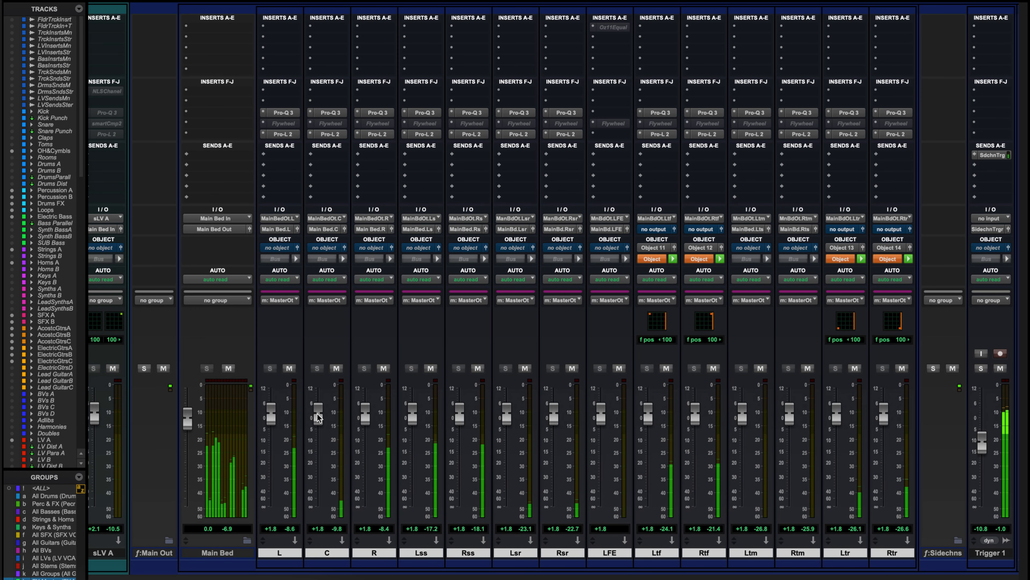
left_click(336, 368)
scroll(338, 505, "left", 15)
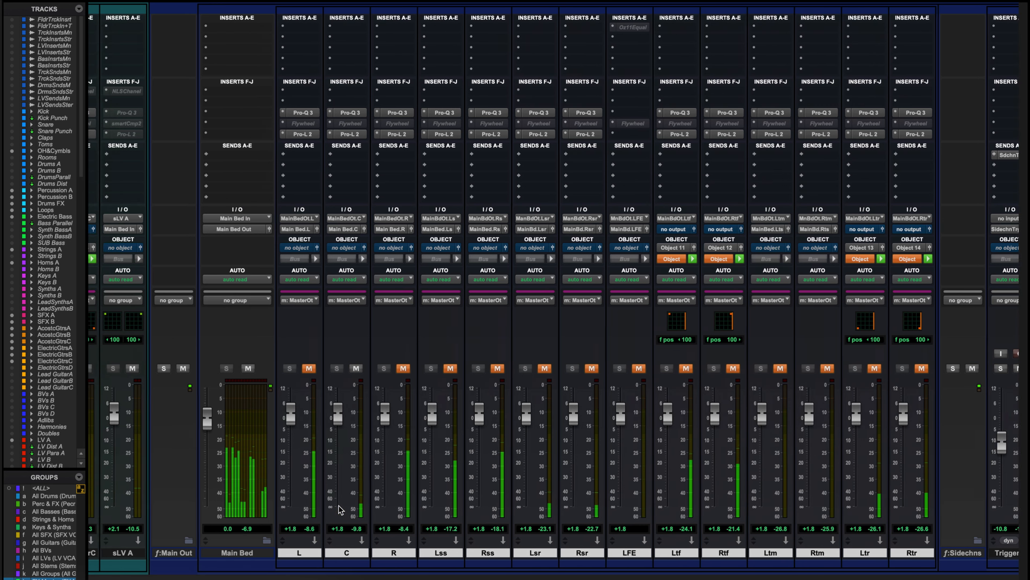
scroll(338, 504, "left", 5)
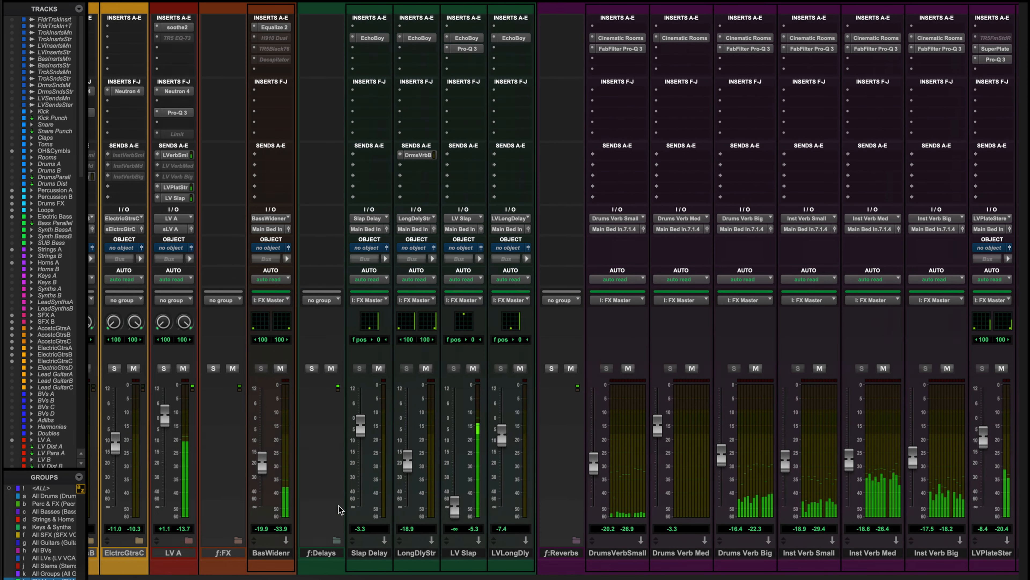
left_click_drag(455, 508, 451, 473)
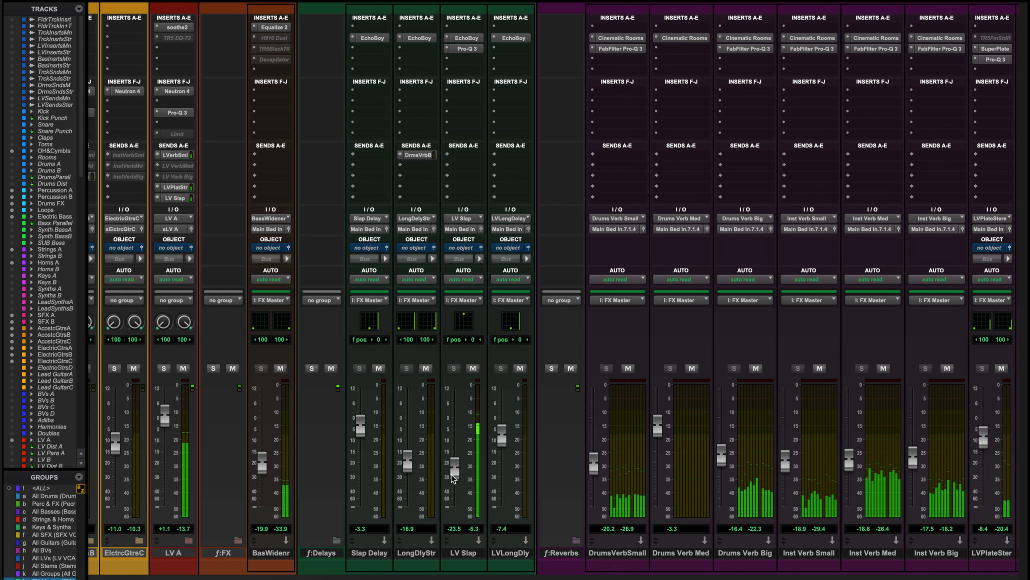
left_click_drag(458, 480, 458, 479)
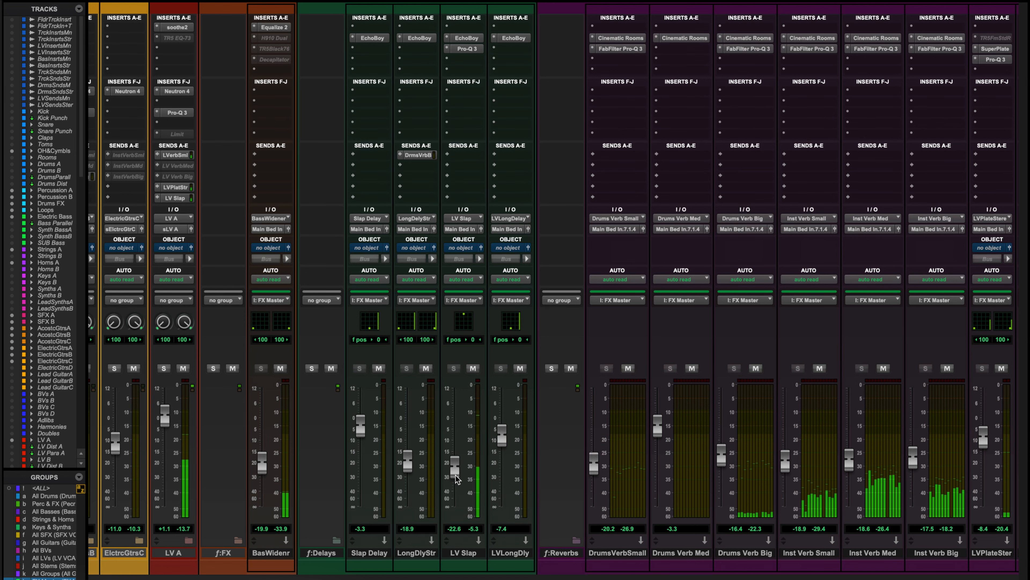
Audition the mix with LV Slap muted and unmuted, and lower the LV Slap level to -24.3 dB.
scroll(623, 504, "right", 15)
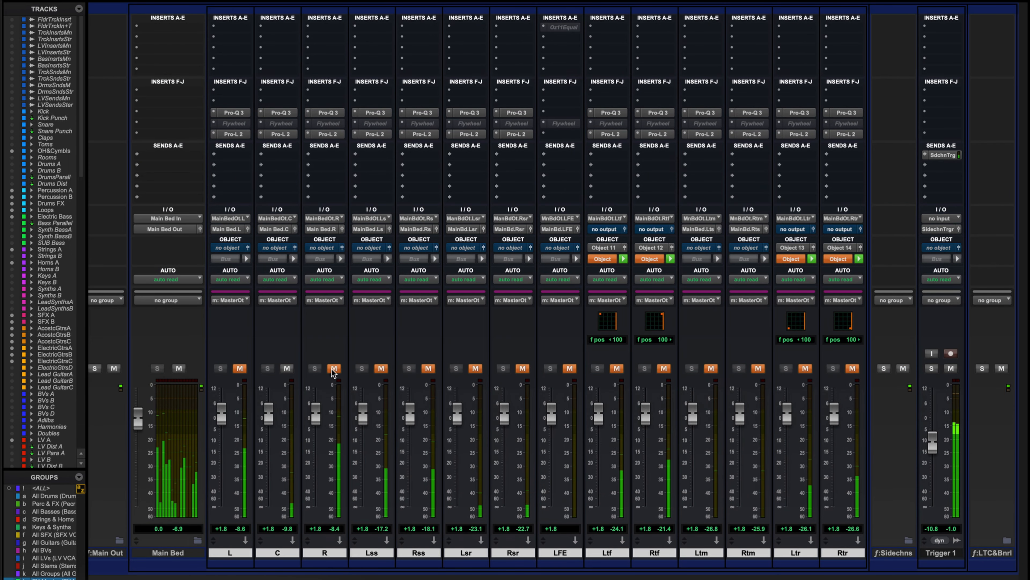
scroll(368, 546, "left", 15)
scroll(368, 546, "left", 20)
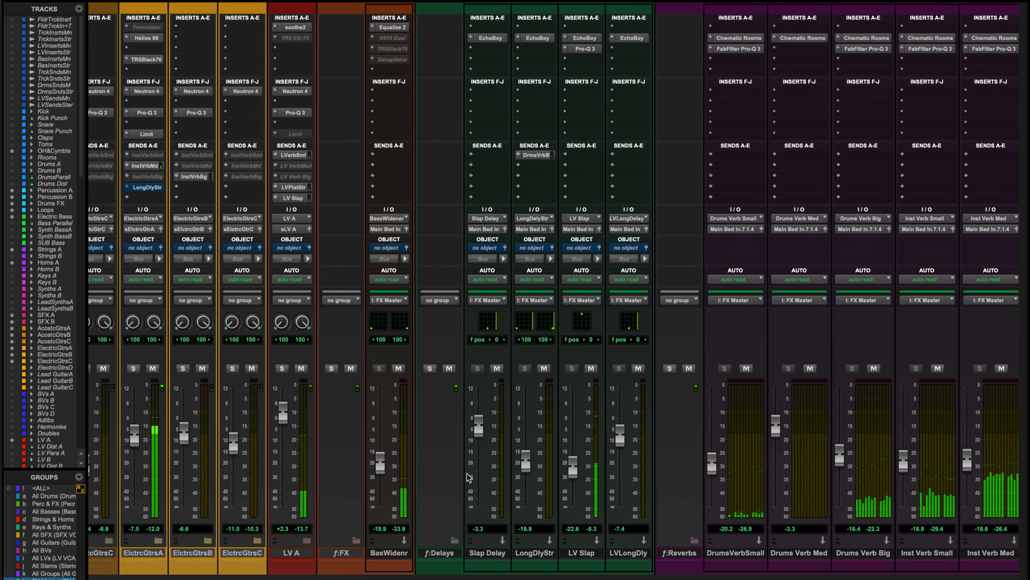
left_click(590, 368)
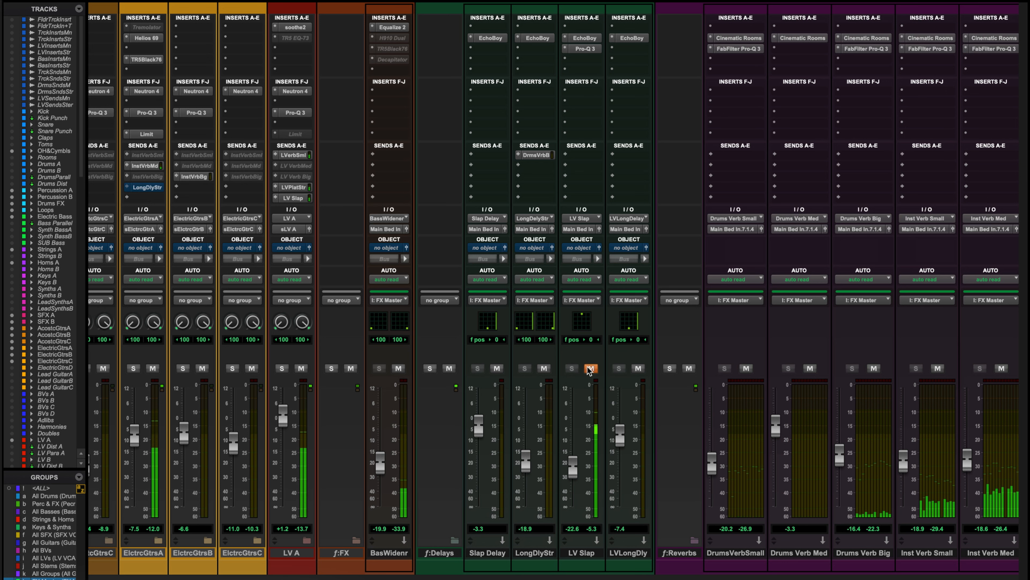
left_click(591, 368)
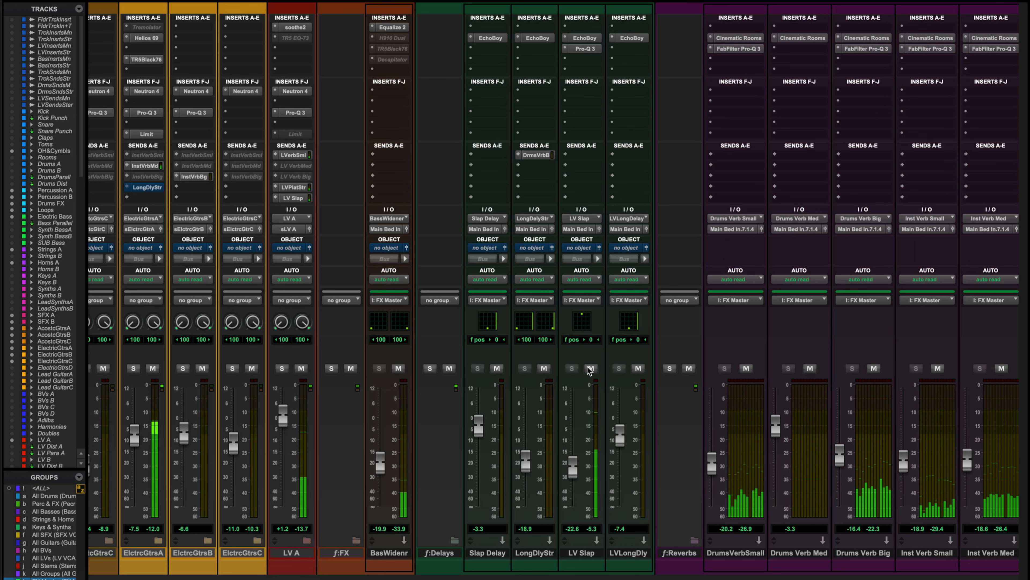
mouse_move(572, 472)
left_mouse_down()
mouse_move(569, 435)
mouse_move(573, 475)
left_mouse_up()
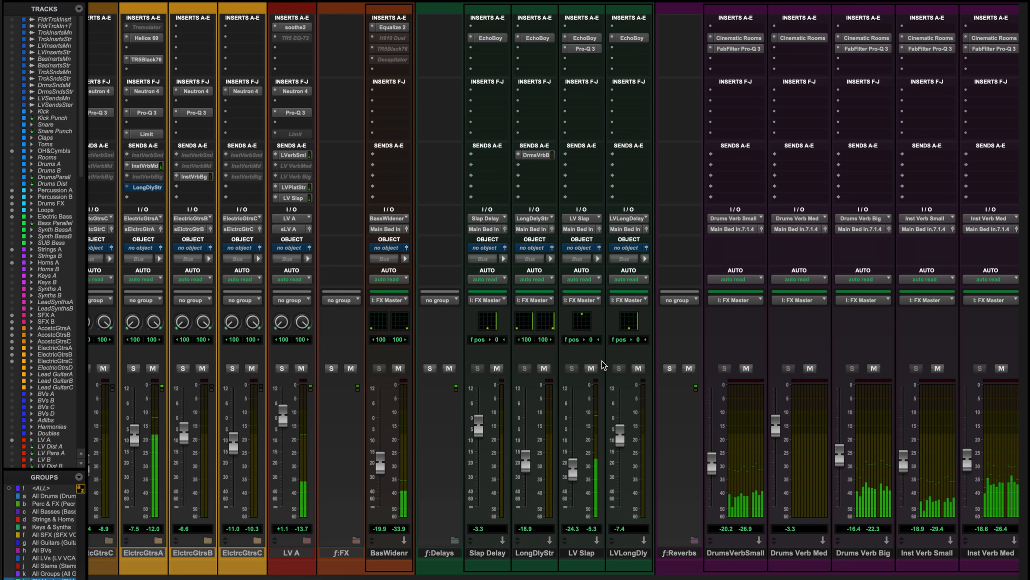